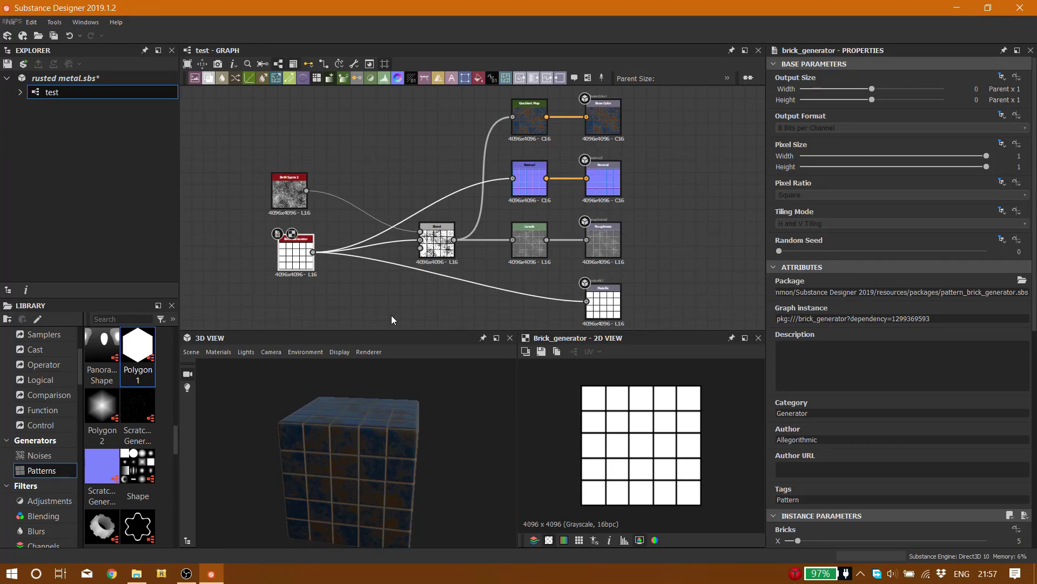
Orbit the cube to inspect its tiled faces, then bring up the Blend node's parameters.
mouse_move(353, 442)
mouse_down()
mouse_move(372, 457)
mouse_move(436, 453)
mouse_move(488, 502)
mouse_move(490, 471)
mouse_move(418, 398)
mouse_move(402, 394)
mouse_move(365, 465)
mouse_move(307, 466)
mouse_move(277, 404)
mouse_move(253, 390)
mouse_move(339, 439)
mouse_up()
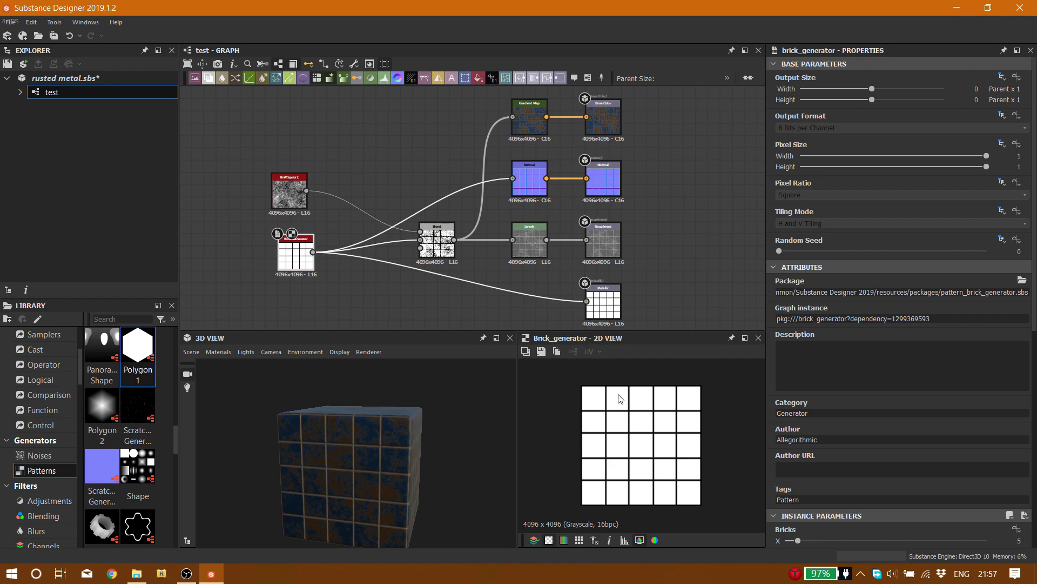
scroll(867, 450, down, 3)
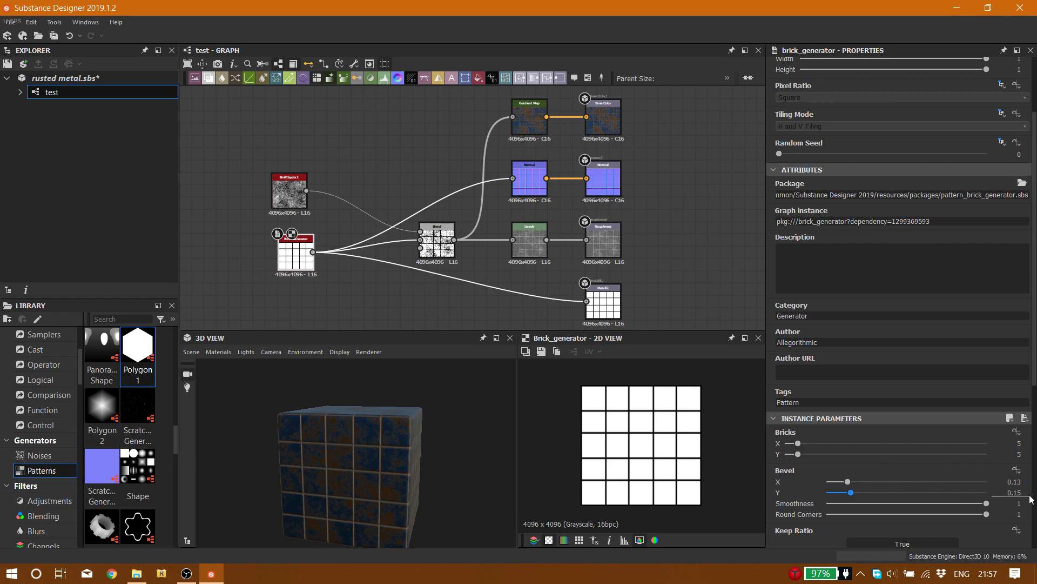
scroll(864, 489, down, 2)
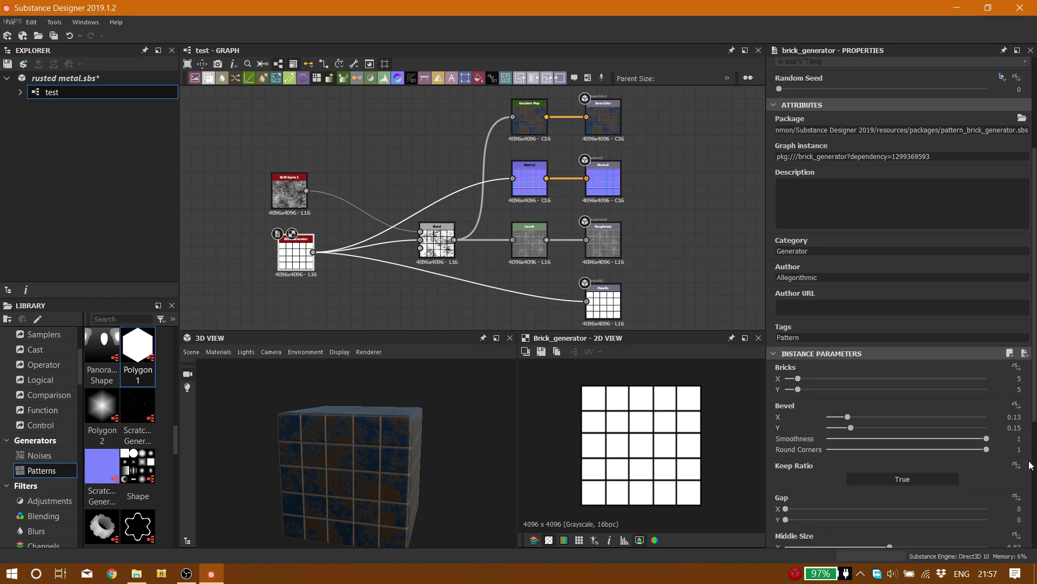
scroll(883, 424, down, 6)
scroll(865, 432, down, 1)
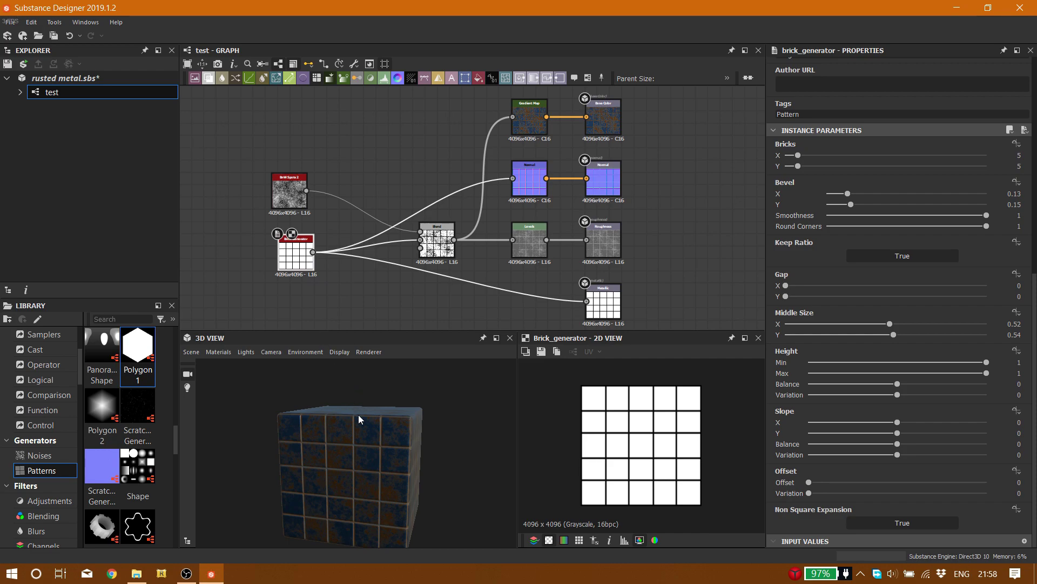
drag(358, 414, 430, 377)
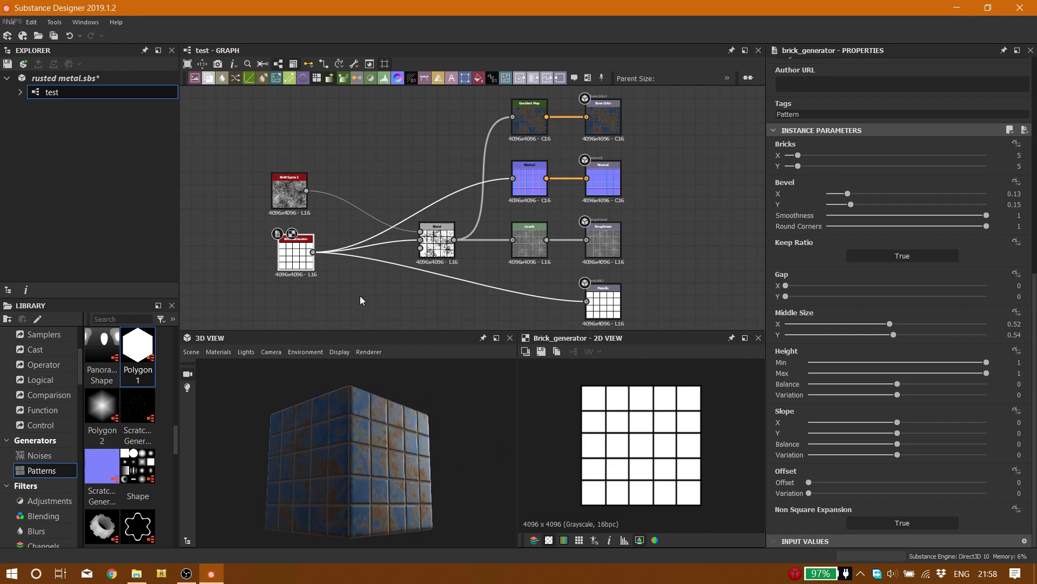
middle_drag(368, 284, 294, 235)
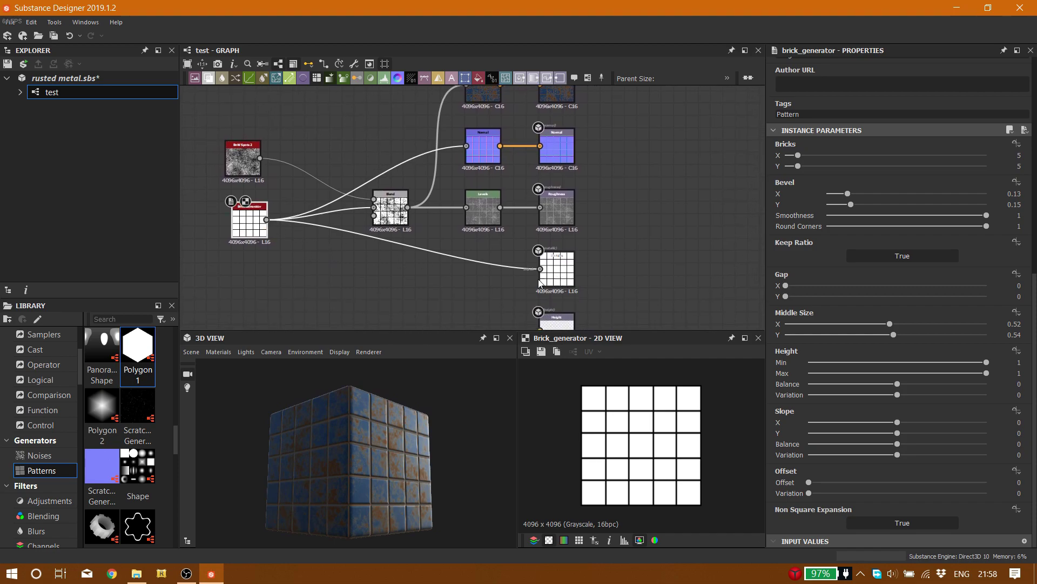
middle_drag(354, 247, 357, 265)
click(399, 221)
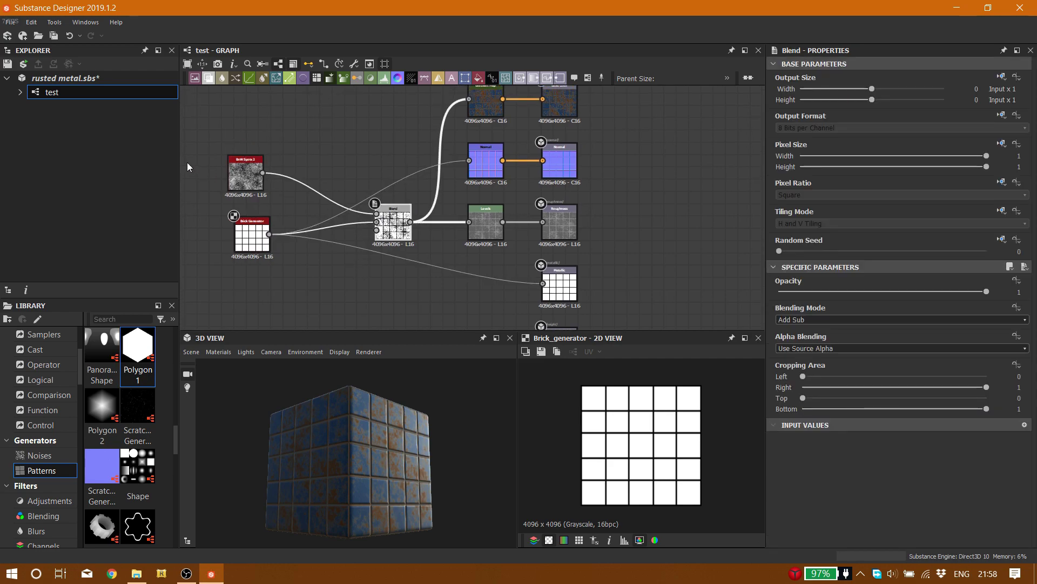
Preview BnW Spots 2 alone and check its Scale and Disorder, then preview the Blend output.
double_click(233, 186)
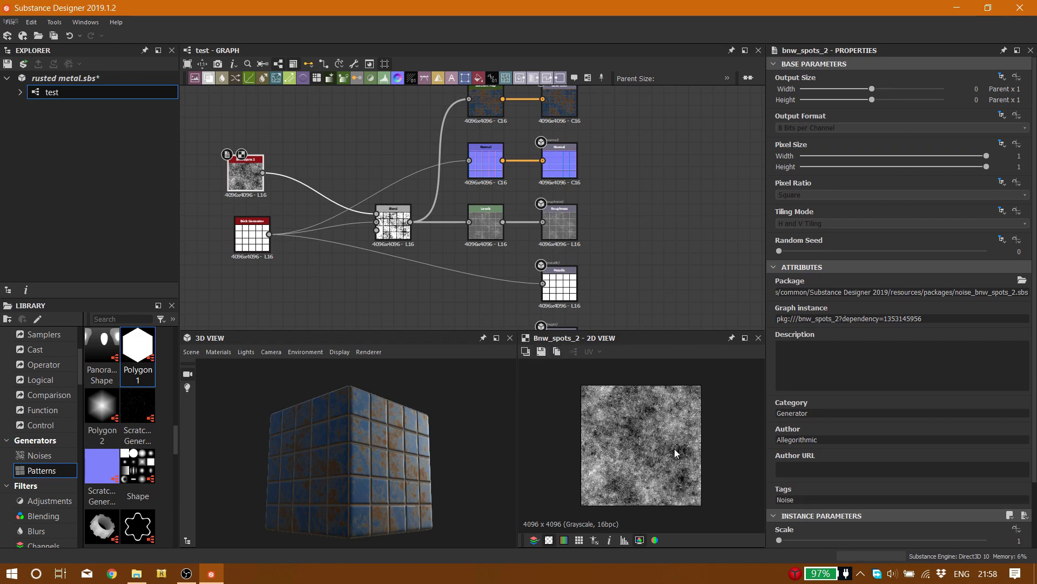
scroll(644, 440, down, 1)
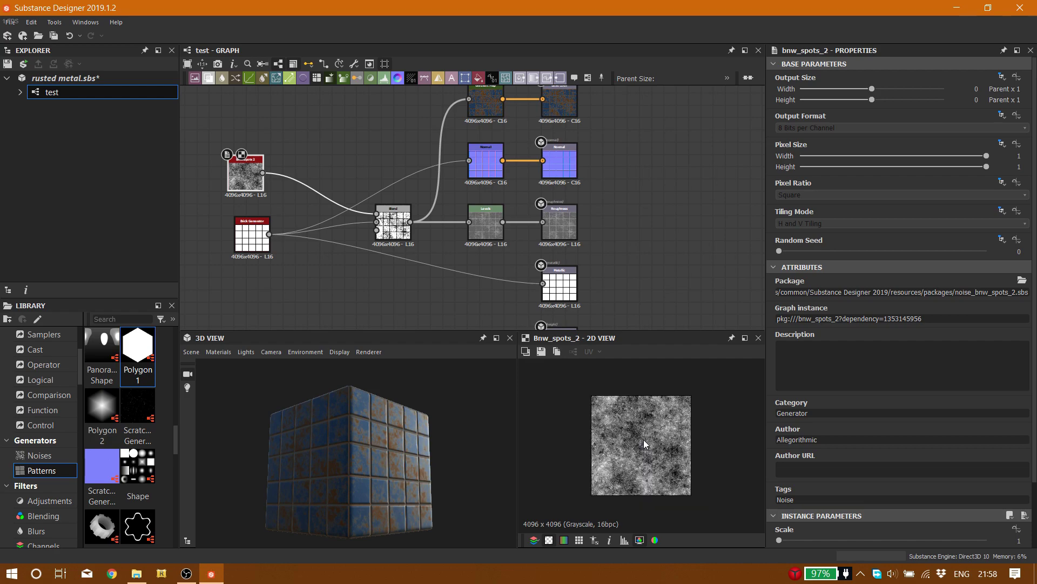
scroll(644, 440, up, 2)
scroll(837, 469, down, 2)
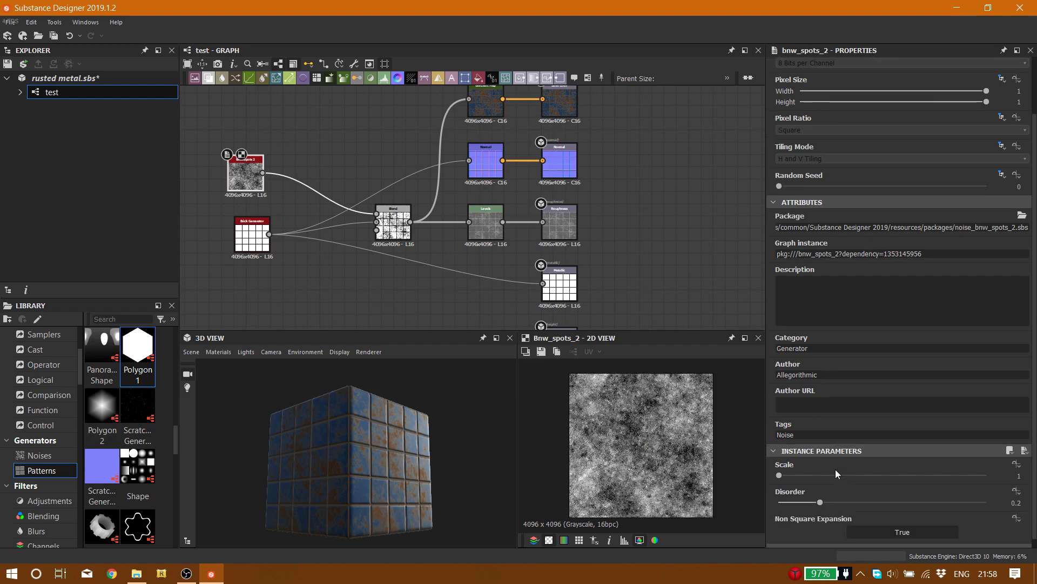
scroll(835, 473, down, 1)
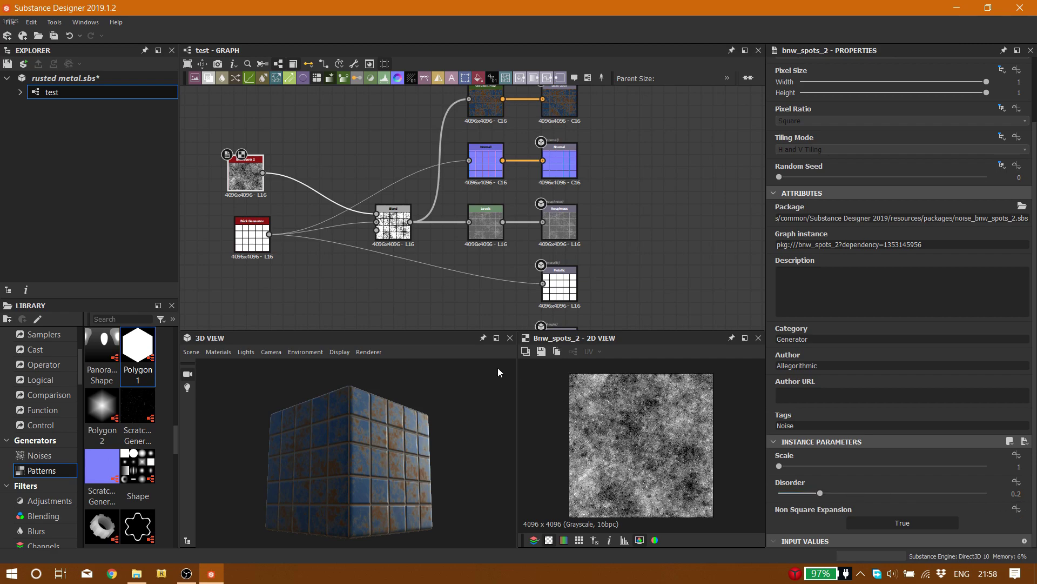
double_click(393, 224)
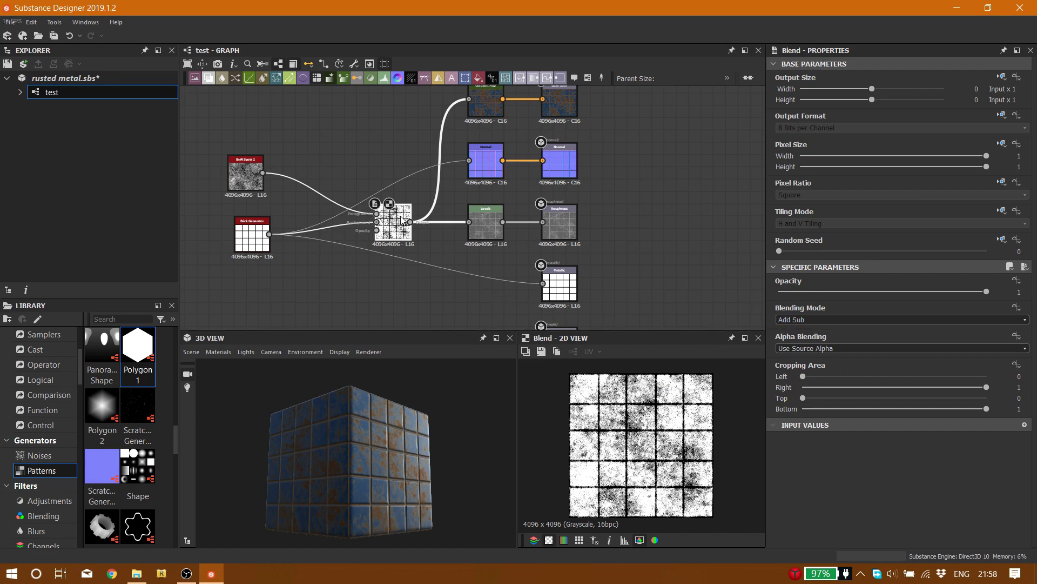
Inspect the Levels node, then display the Gradient Map's blue-orange colours and rusty tile output.
mouse_move(387, 257)
middle_down()
mouse_move(361, 277)
mouse_move(373, 270)
middle_up()
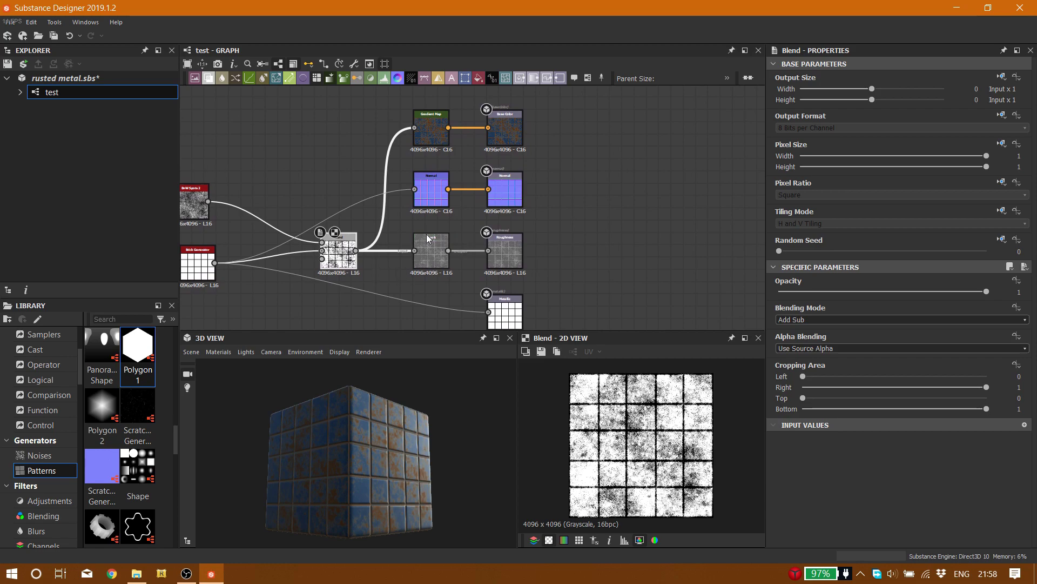
click(431, 263)
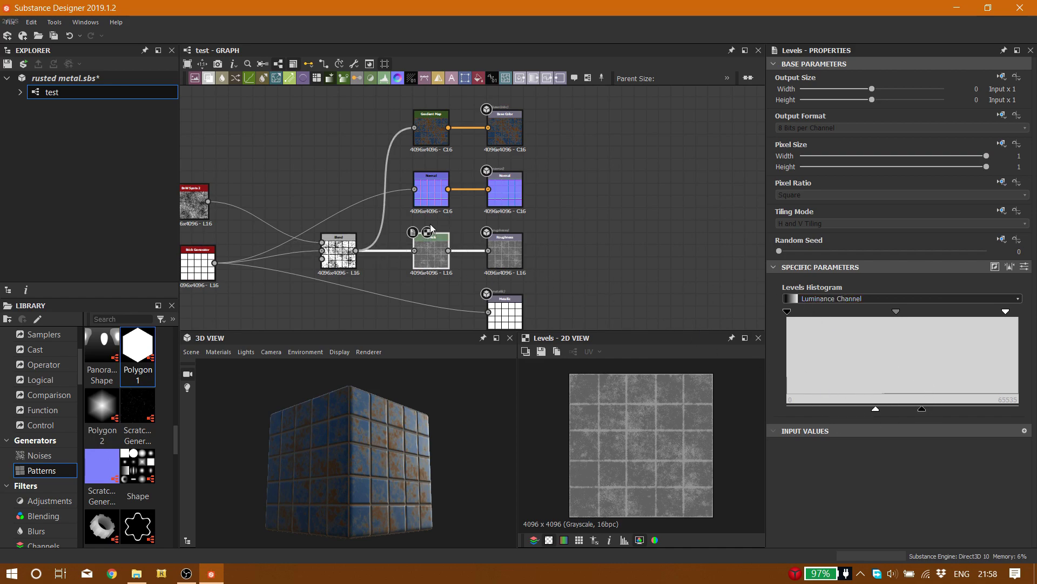
middle_drag(430, 224, 434, 242)
click(435, 152)
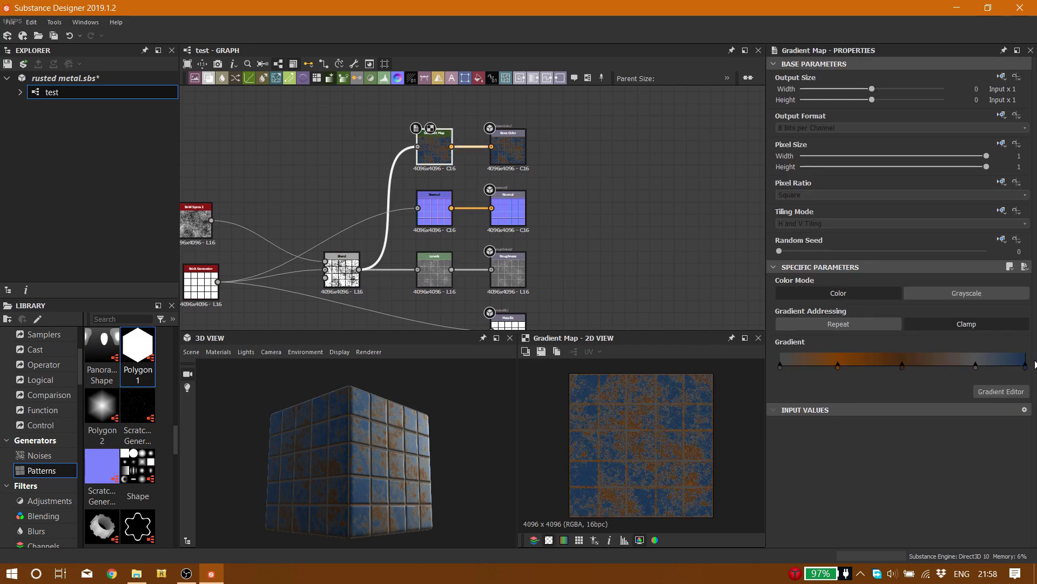
drag(435, 448, 408, 447)
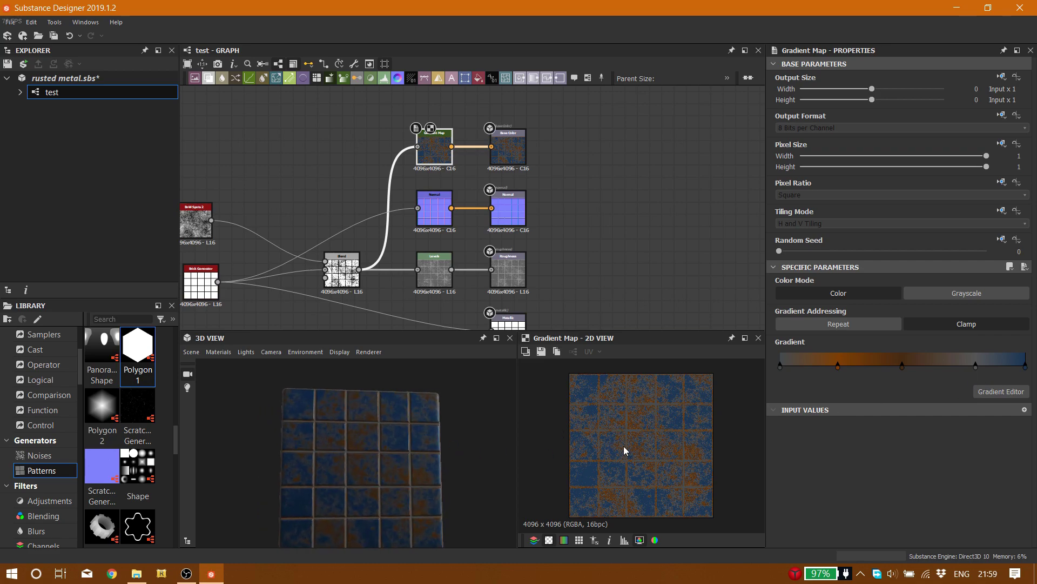
scroll(684, 452, up, 4)
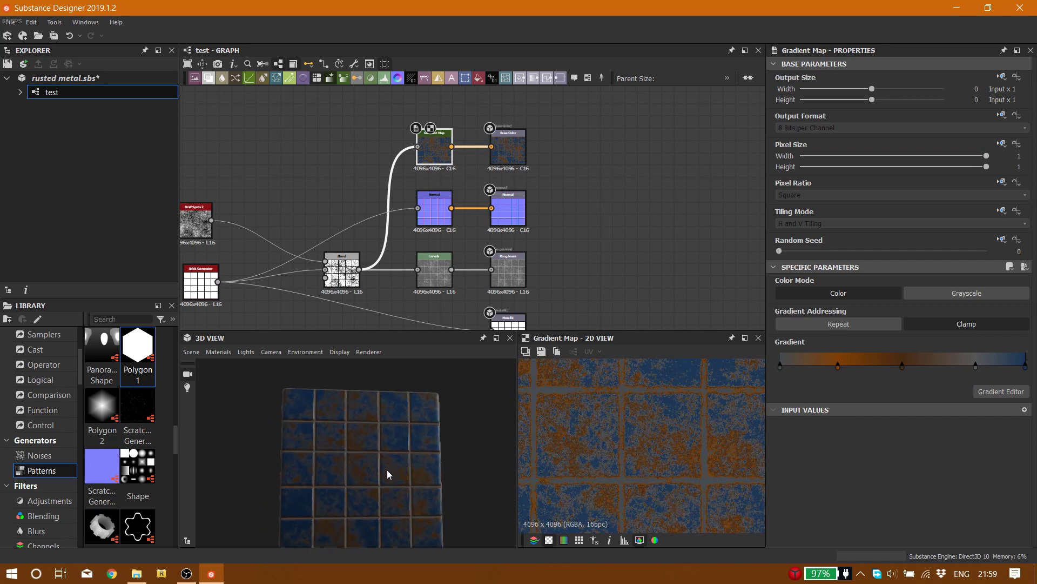
drag(386, 469, 355, 447)
scroll(375, 438, down, 5)
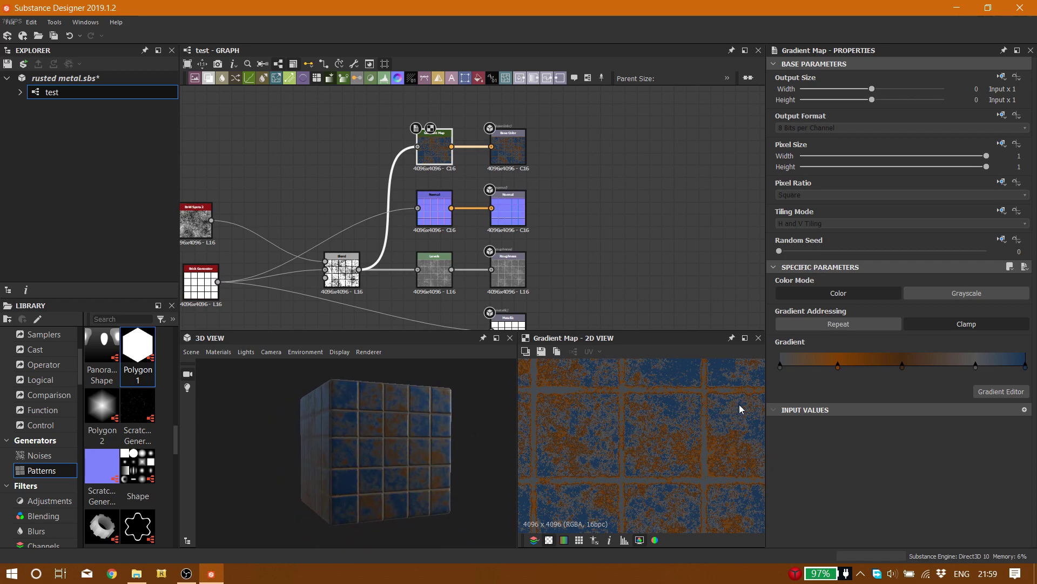
drag(494, 467, 364, 433)
scroll(364, 433, up, 3)
scroll(366, 440, down, 5)
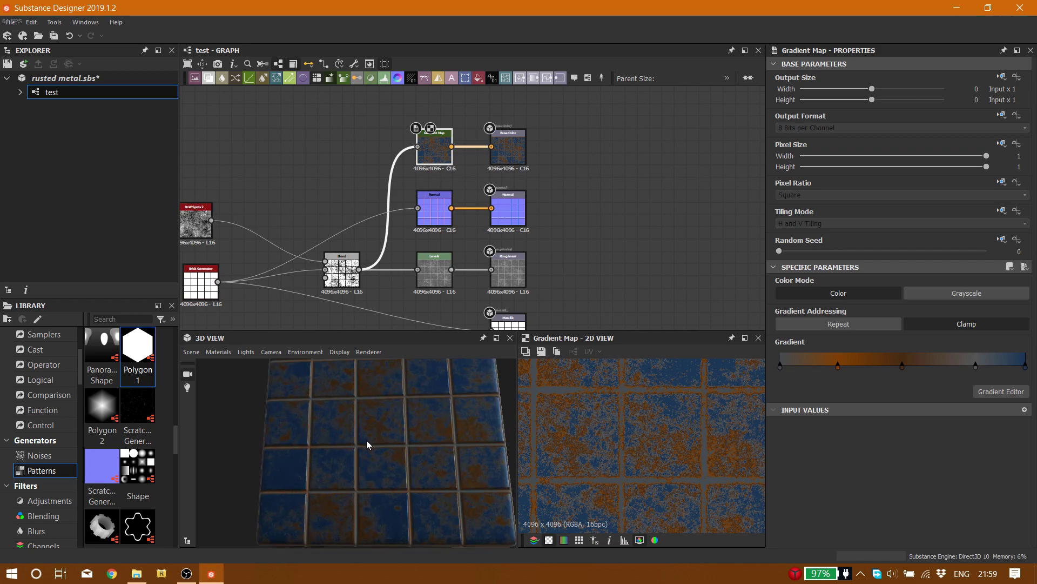
middle_drag(414, 282, 455, 273)
Check the Normal node, preview the Brick Generator pattern, then the noise-speckled Blend result.
click(493, 196)
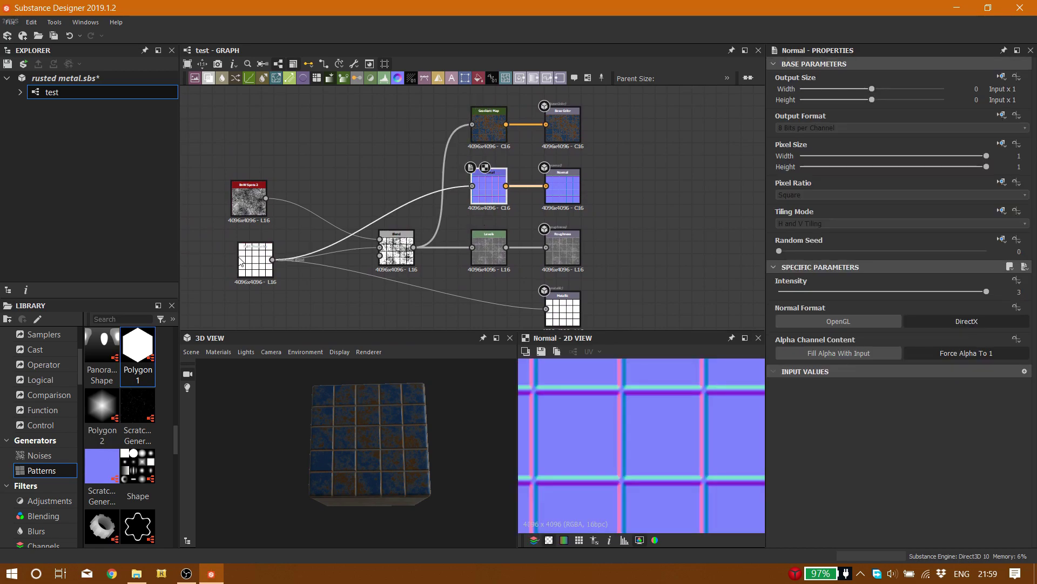
scroll(255, 269, up, 3)
click(256, 269)
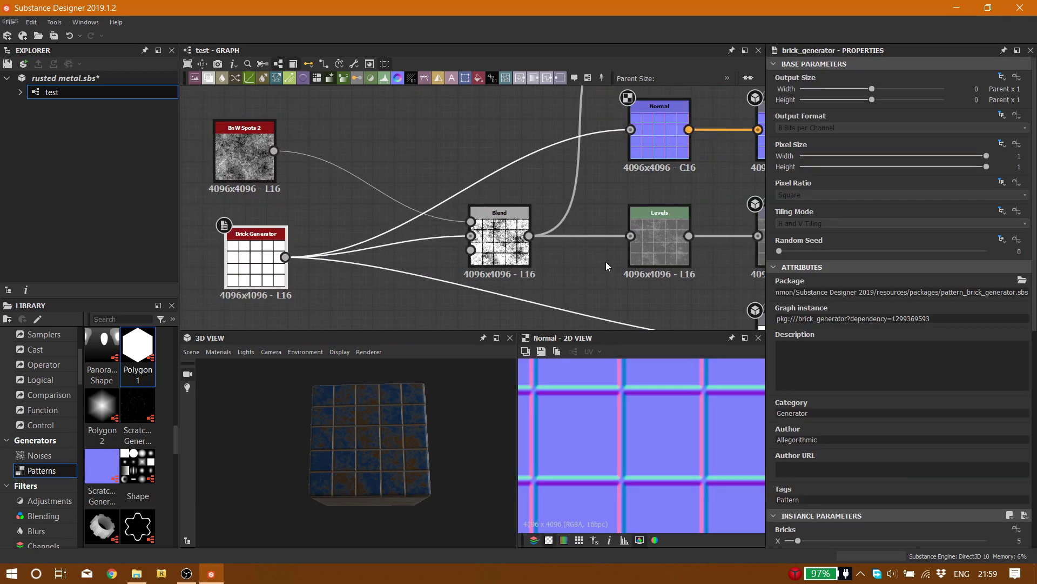
scroll(413, 446, down, 2)
double_click(260, 271)
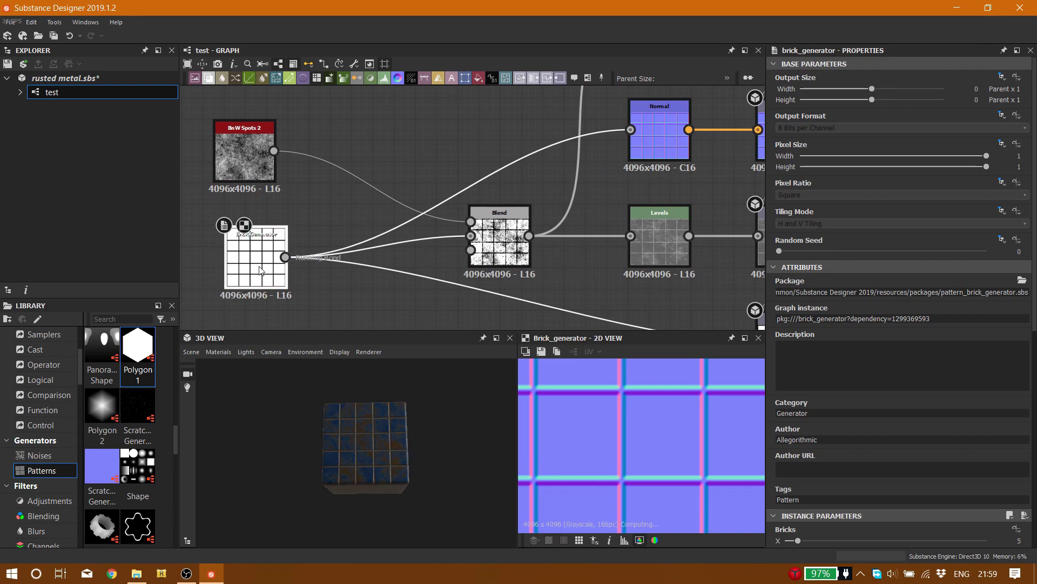
double_click(494, 230)
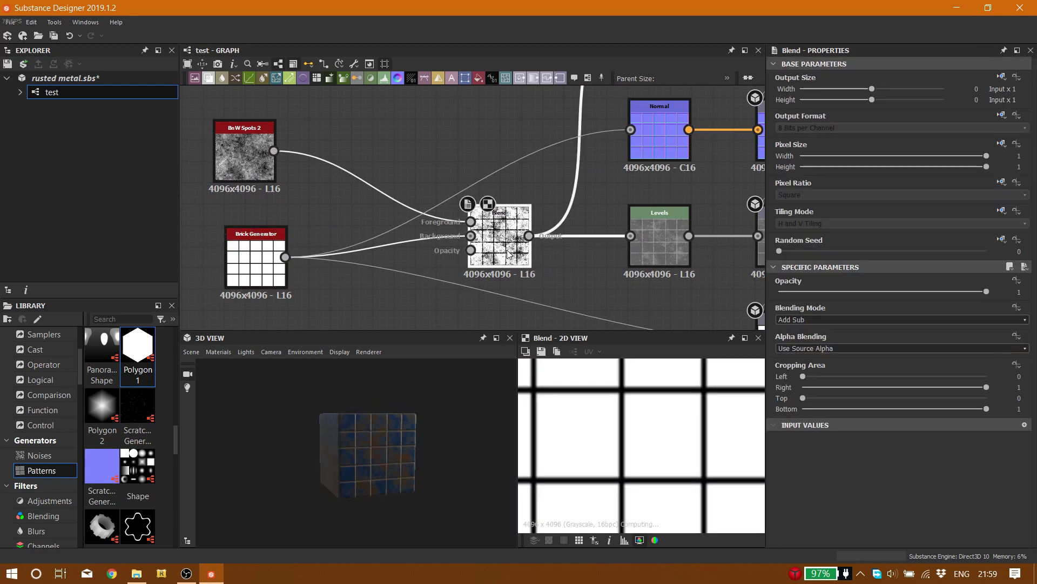
scroll(567, 426, down, 3)
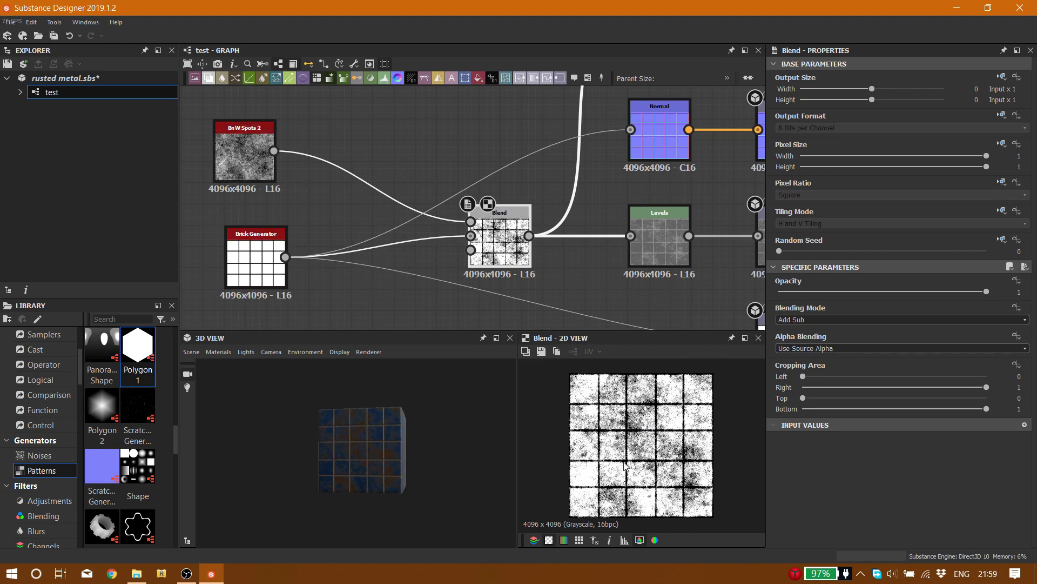
Feed the Blend output into the Normal node's input and view the cube.
drag(340, 430, 400, 480)
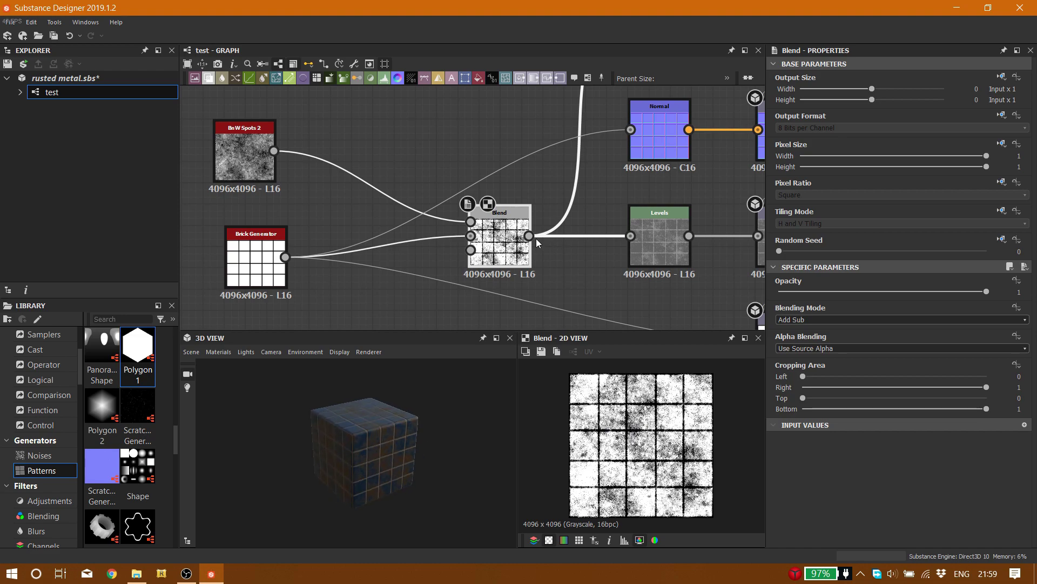
drag(529, 236, 631, 130)
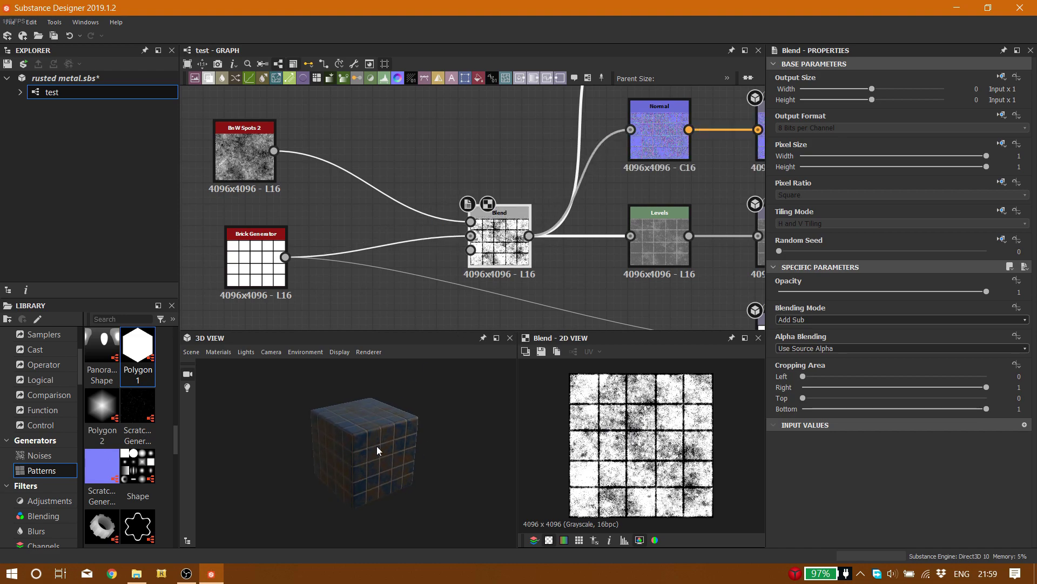
drag(378, 446, 336, 476)
scroll(399, 466, up, 8)
Reconnect the Brick Generator to the Normal input and orbit to a top-corner view.
drag(285, 257, 646, 135)
drag(432, 414, 474, 424)
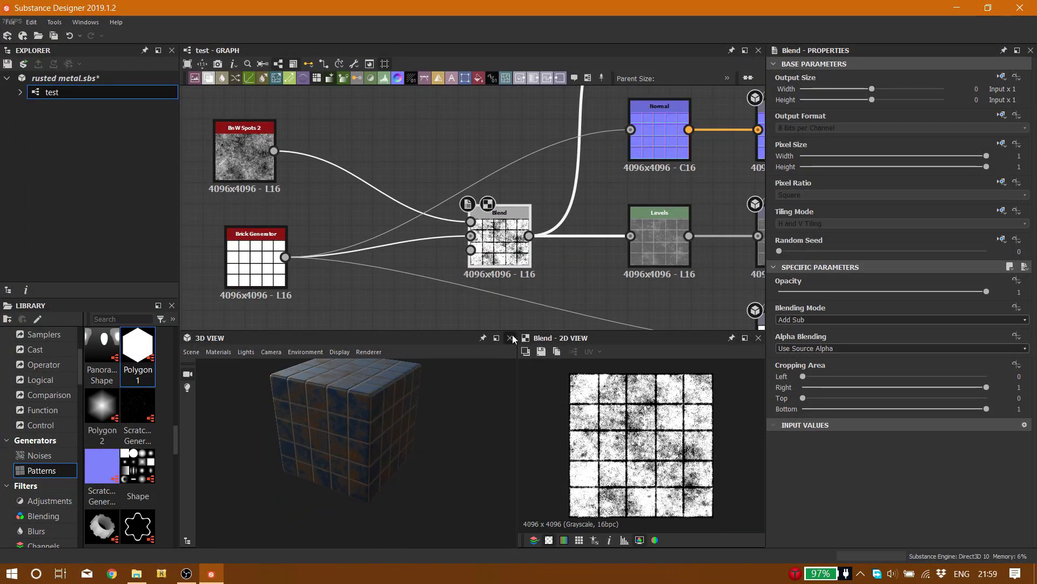
middle_drag(544, 270, 442, 272)
mouse_move(403, 430)
mouse_down()
mouse_move(398, 456)
mouse_move(387, 435)
mouse_up()
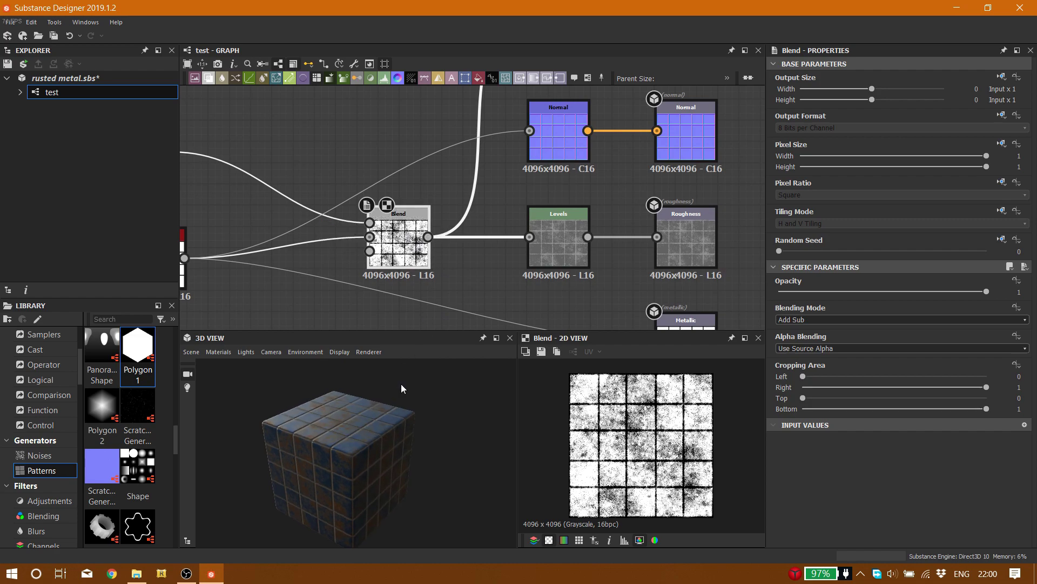
Place Polygon 1 below the Brick Generator and move the Brick Generator's output links onto it.
scroll(577, 265, down, 3)
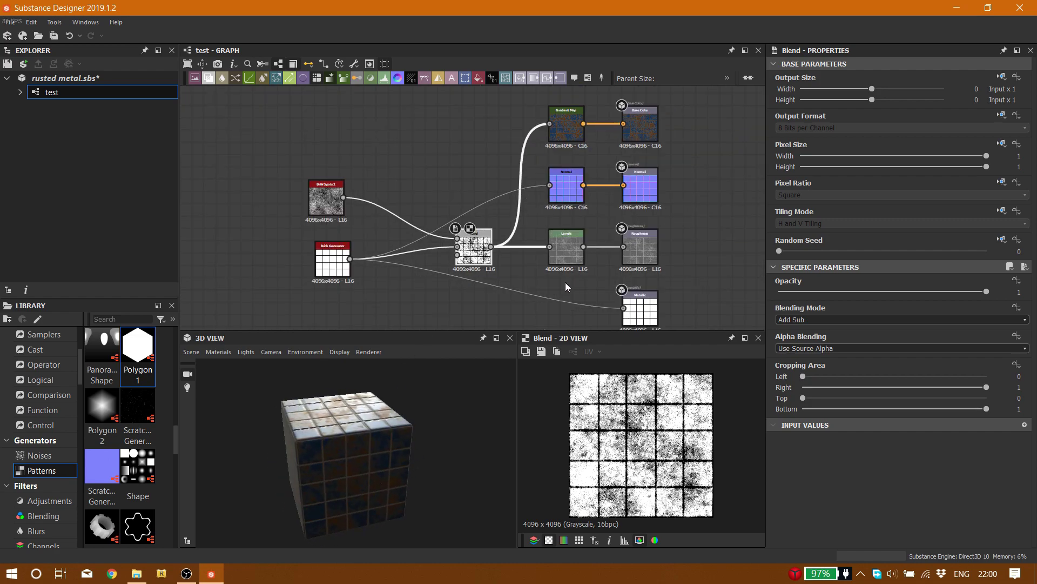
middle_drag(565, 282, 493, 271)
scroll(533, 250, down, 1)
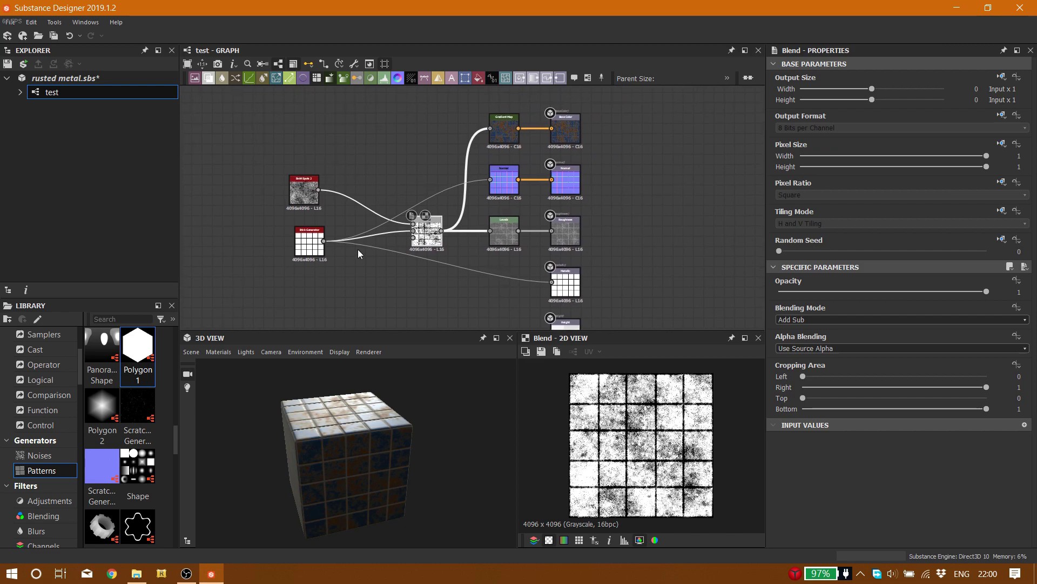
middle_drag(325, 266, 425, 251)
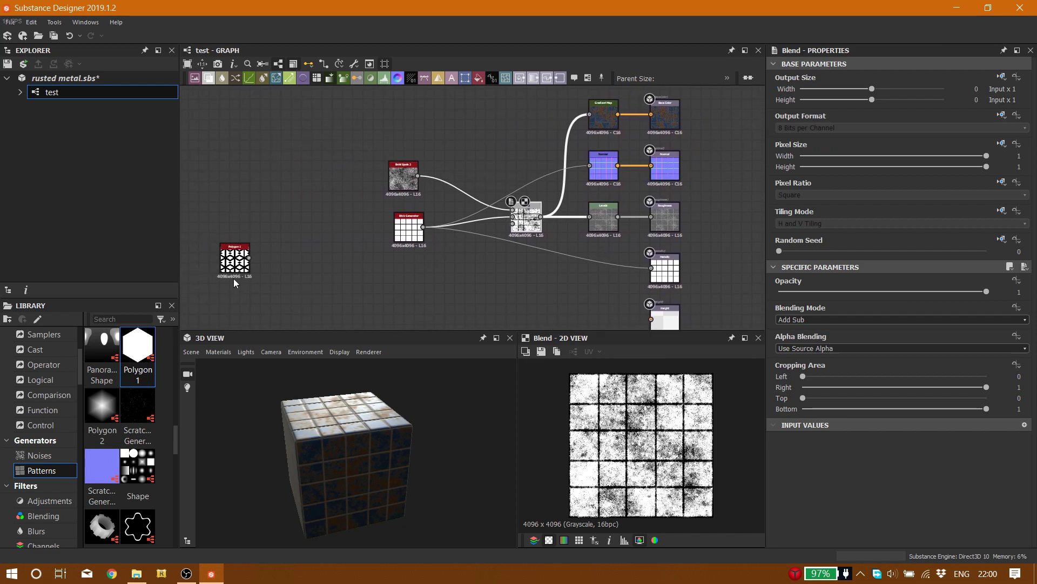
drag(265, 258, 409, 279)
scroll(464, 284, up, 3)
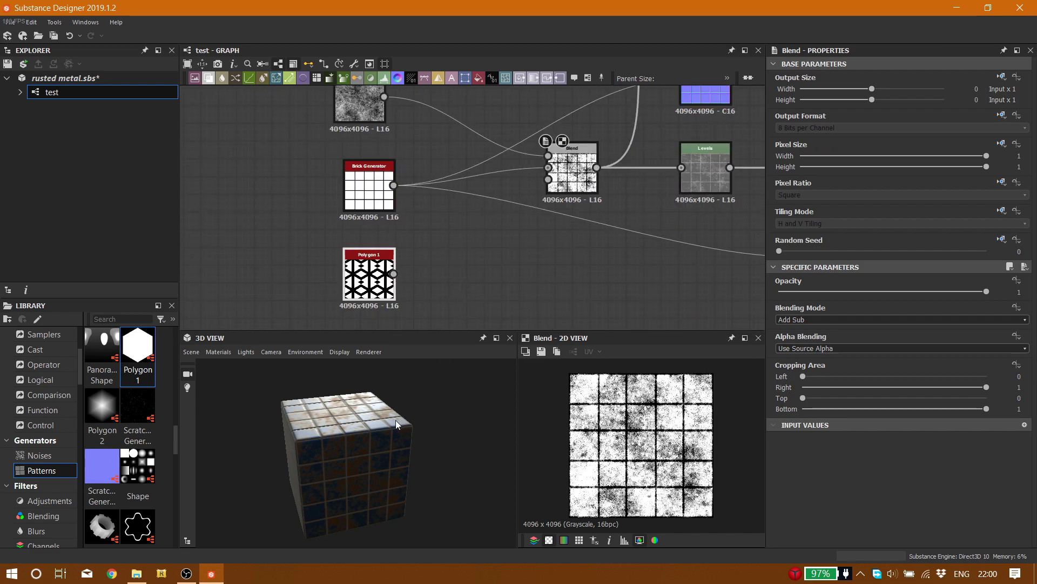
mouse_move(396, 419)
mouse_down()
mouse_move(427, 475)
mouse_move(378, 433)
mouse_move(400, 427)
mouse_up()
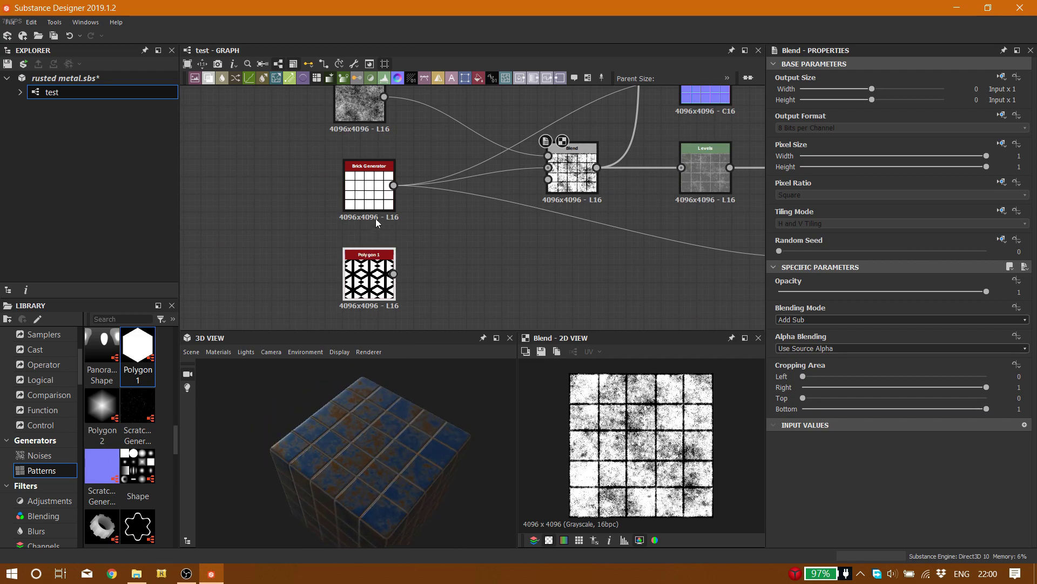
shift+drag(397, 186, 397, 276)
click(397, 276)
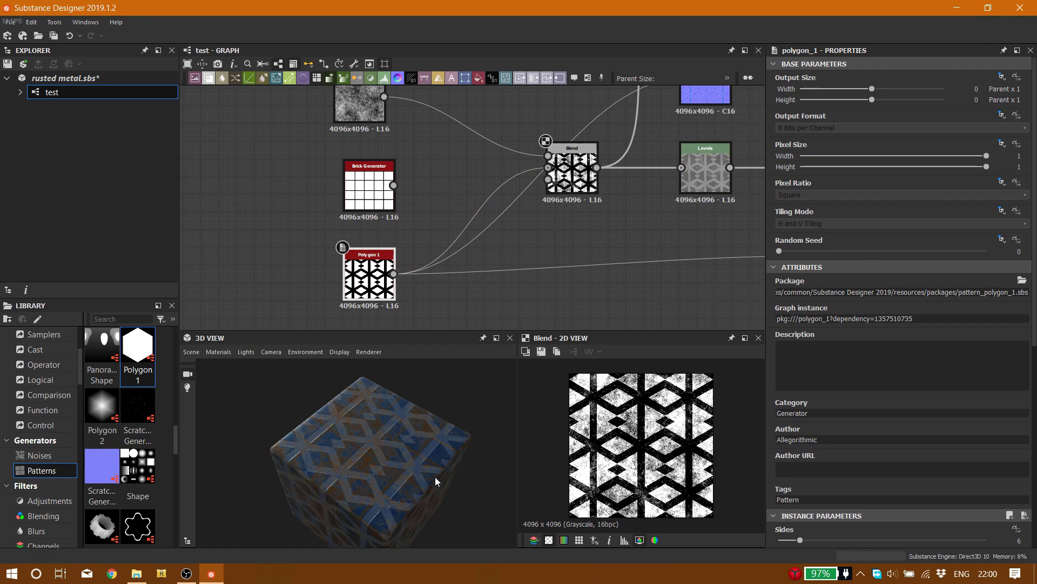
Orbit the cube to inspect the rusty diamond lattice pattern.
drag(436, 476, 329, 466)
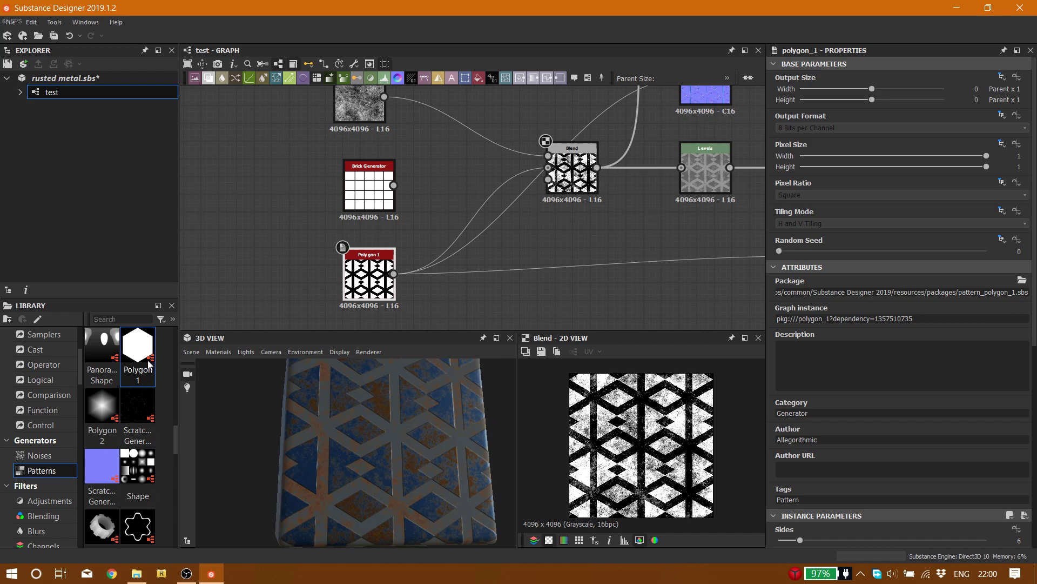
scroll(150, 473, up, 5)
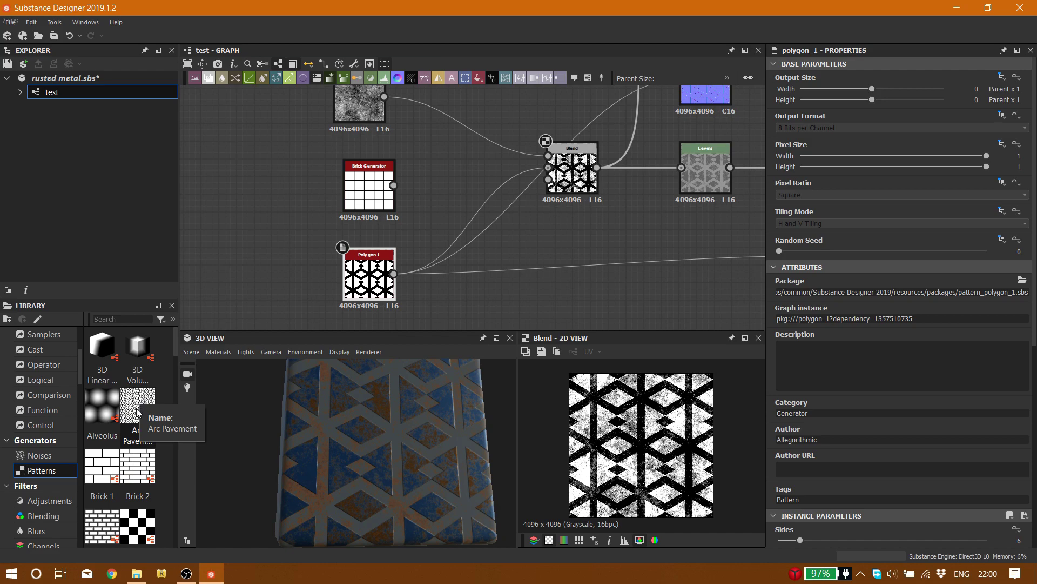
scroll(145, 468, down, 5)
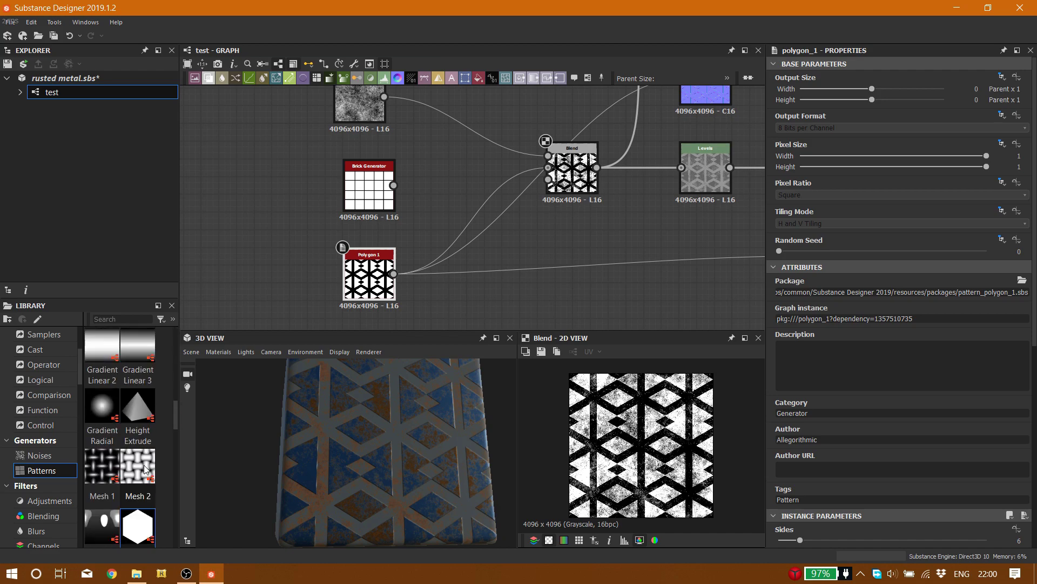
drag(259, 486, 298, 508)
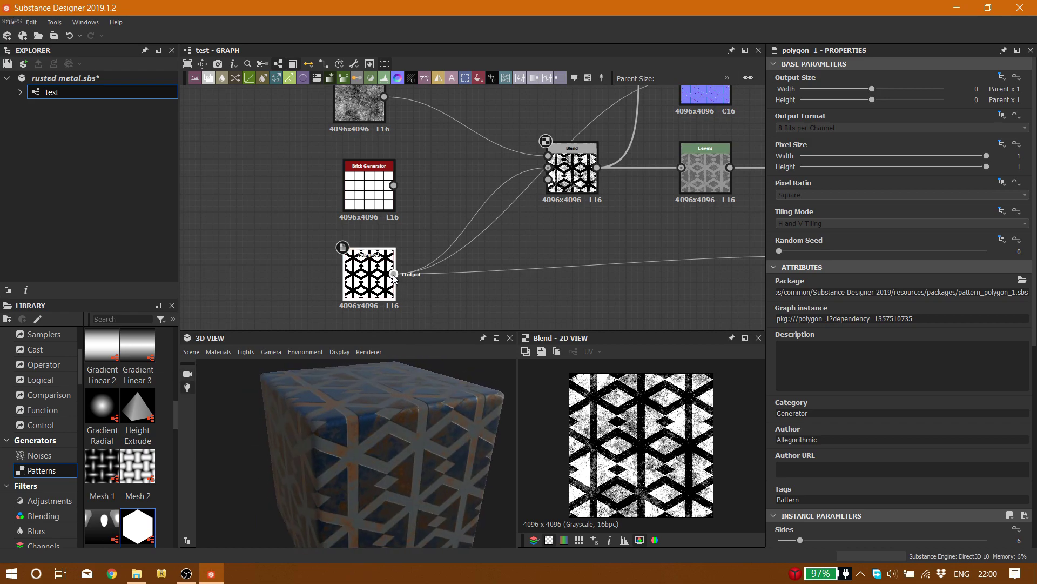
Move Polygon 1's links back to the Brick Generator output and view the cube's top face.
shift+drag(394, 274, 395, 190)
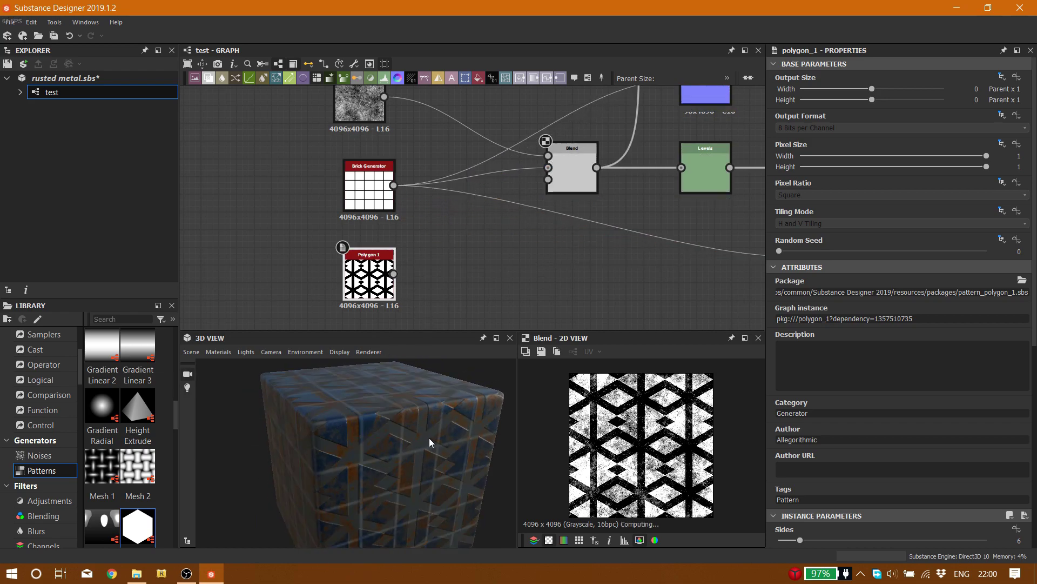
drag(429, 437, 301, 465)
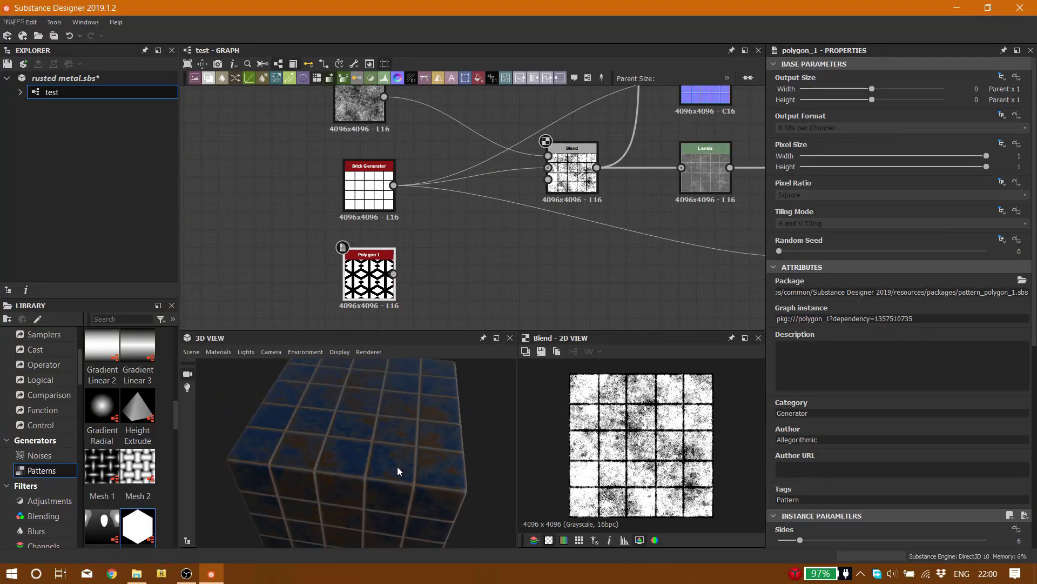
drag(397, 466, 342, 374)
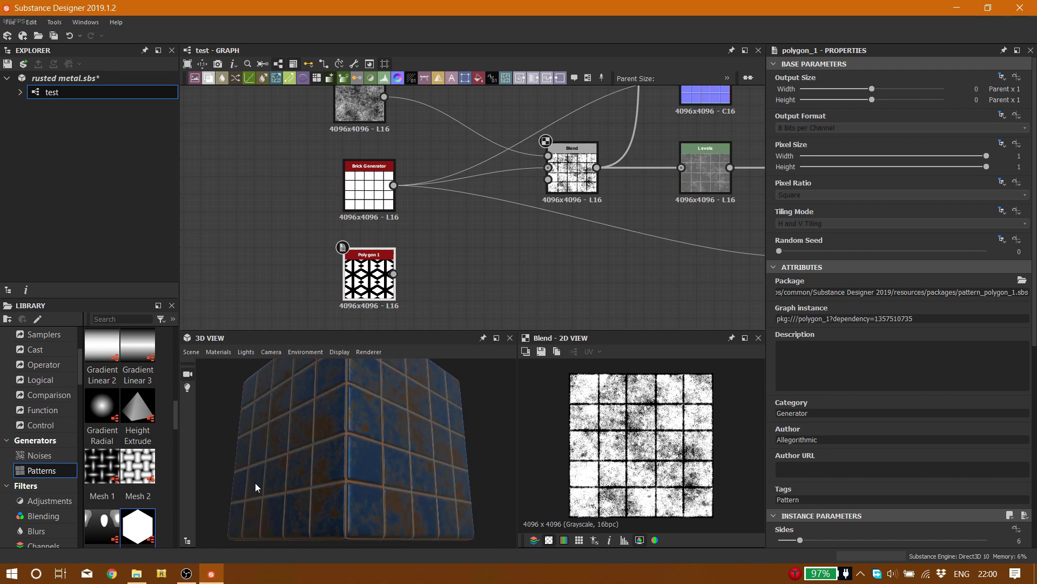